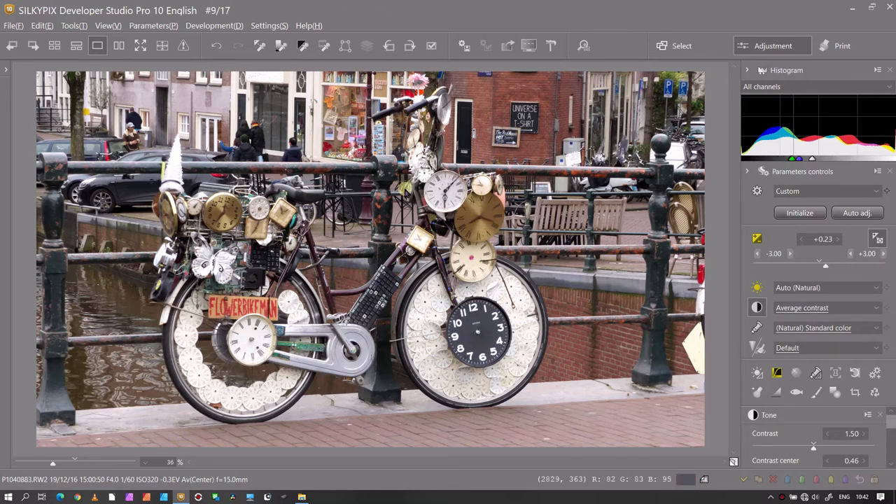
Step: Bring up the Develop dialog's export settings for the bicycle photo, JPEG quality 100
click(460, 45)
click(482, 475)
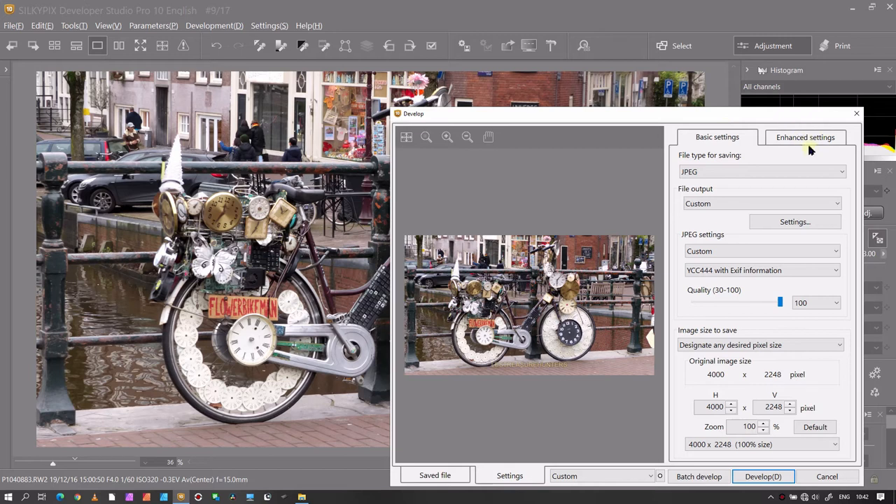
Step: Show the imprint data template list in the Develop dialog's enhanced settings
click(804, 138)
click(700, 310)
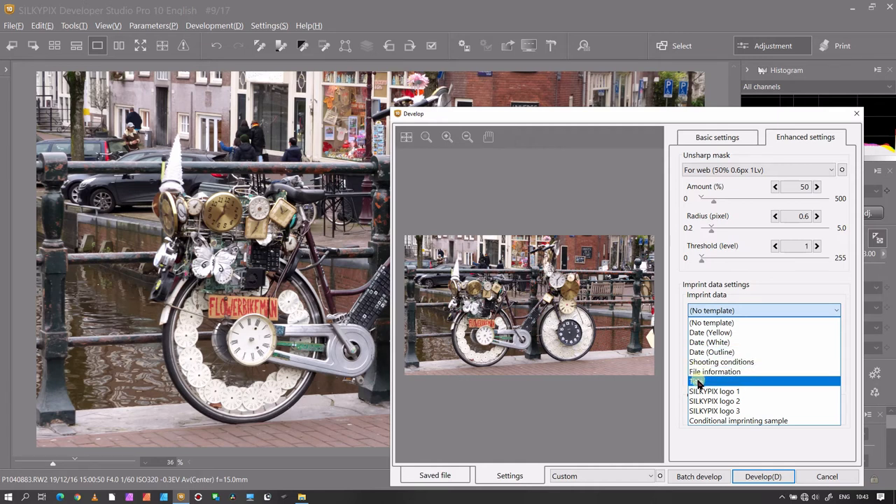
Step: Choose the Title imprint template and select the title text LESTREASUREHUNTERS for editing
click(697, 381)
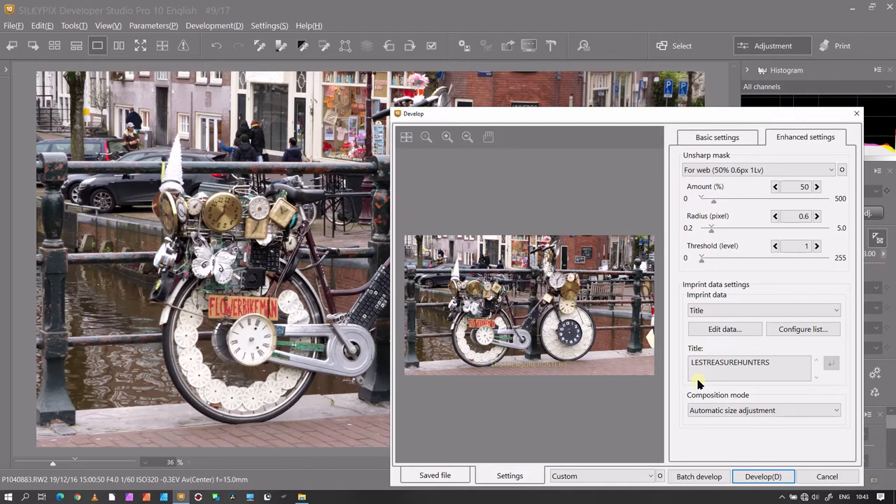
click(733, 367)
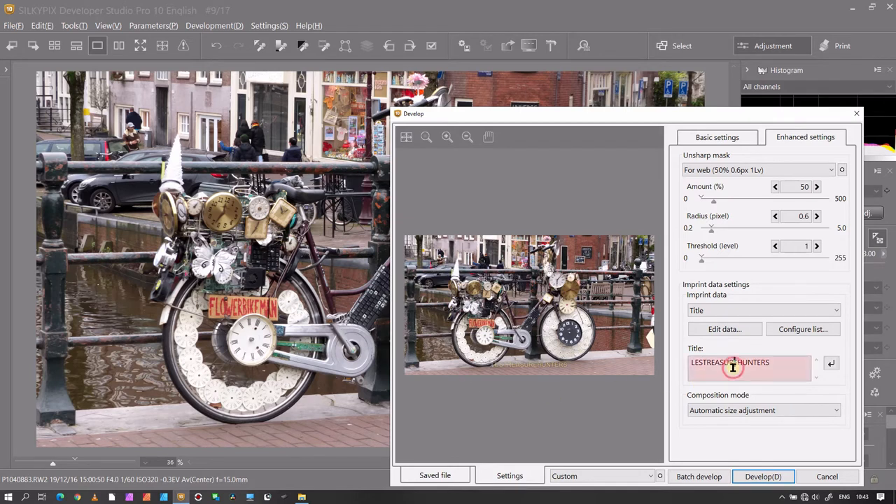
double_click(733, 367)
click(501, 369)
drag(501, 369, 547, 369)
drag(547, 369, 521, 370)
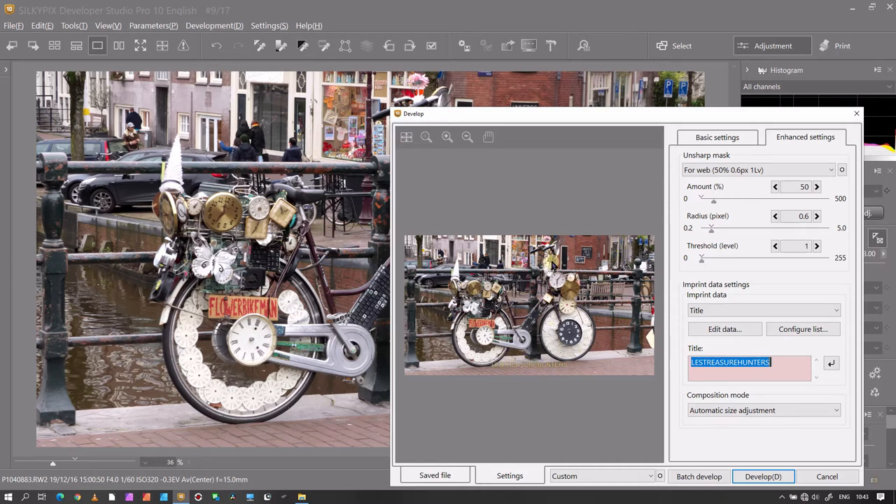
Step: Move the %t title layer to the image's top right and enlarge it in the layout editor
click(716, 330)
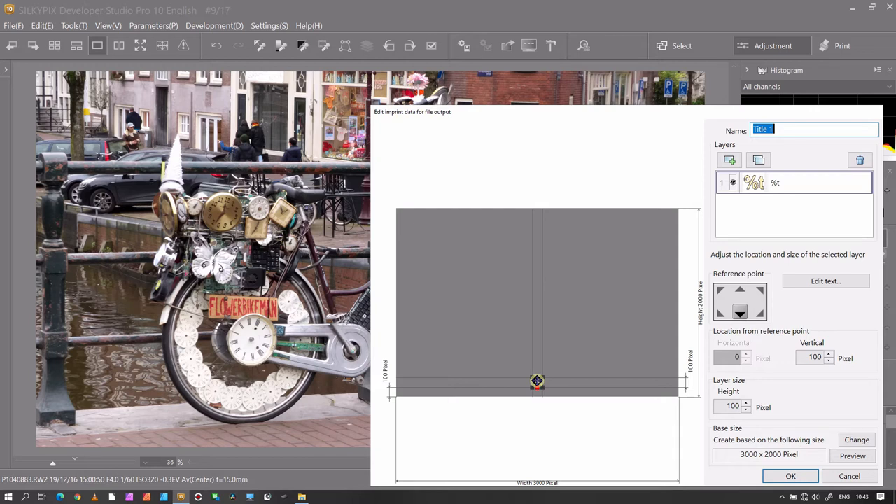
mouse_move(537, 382)
mouse_down()
mouse_move(586, 284)
mouse_move(553, 282)
mouse_move(587, 254)
mouse_move(611, 252)
mouse_move(573, 251)
mouse_move(647, 229)
mouse_up()
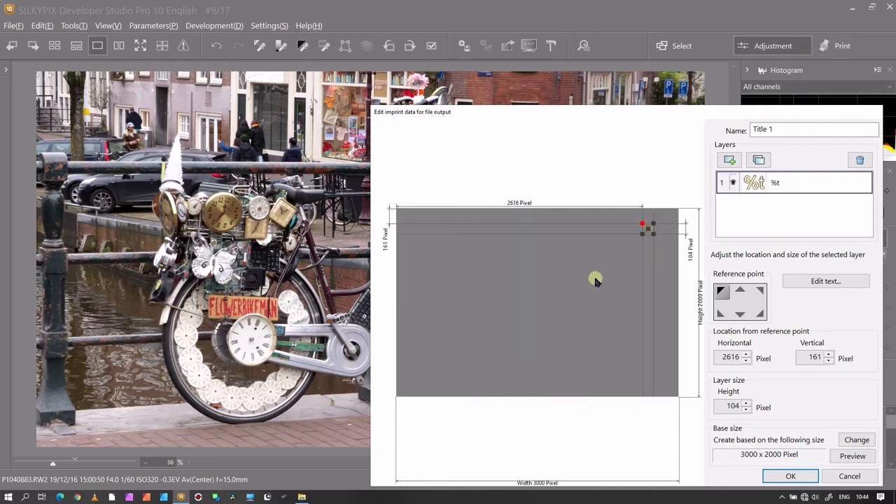
mouse_move(642, 234)
mouse_down()
mouse_move(600, 263)
mouse_move(626, 236)
mouse_move(564, 310)
mouse_move(594, 279)
mouse_up()
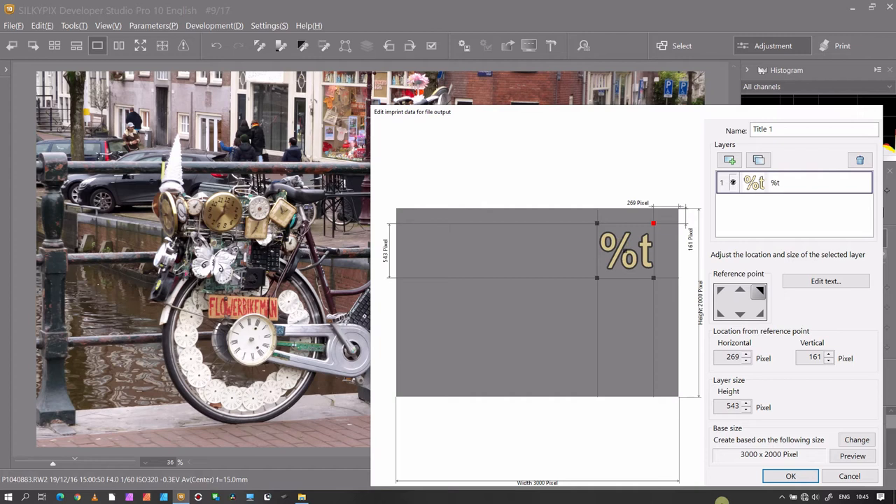
Step: Shrink the top-right title layer to 193 pixels high and accept the layout
click(798, 476)
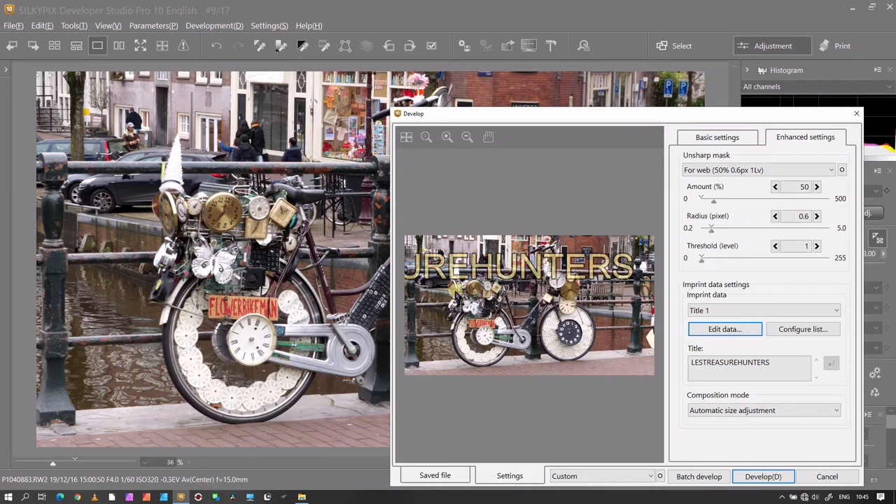
click(704, 329)
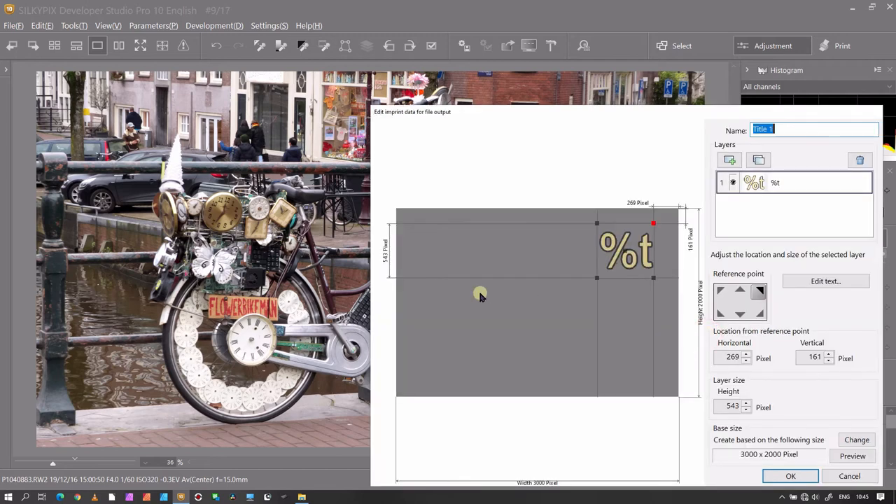
drag(593, 289, 633, 242)
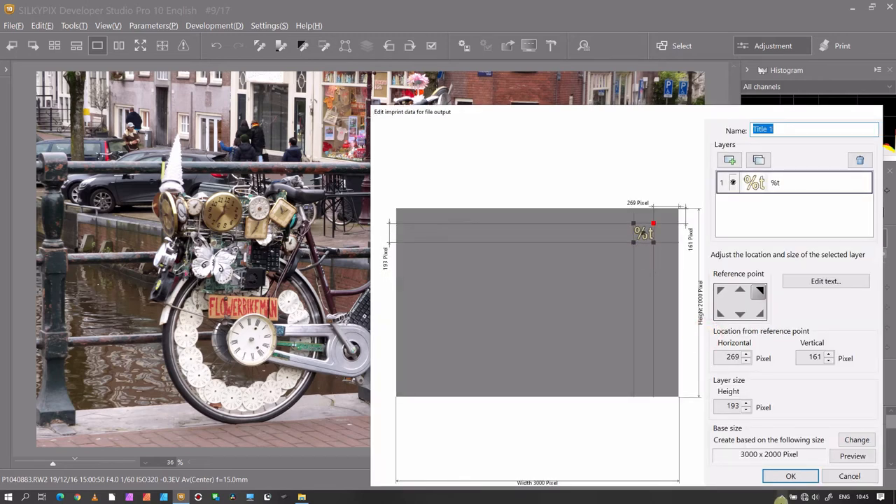
click(800, 476)
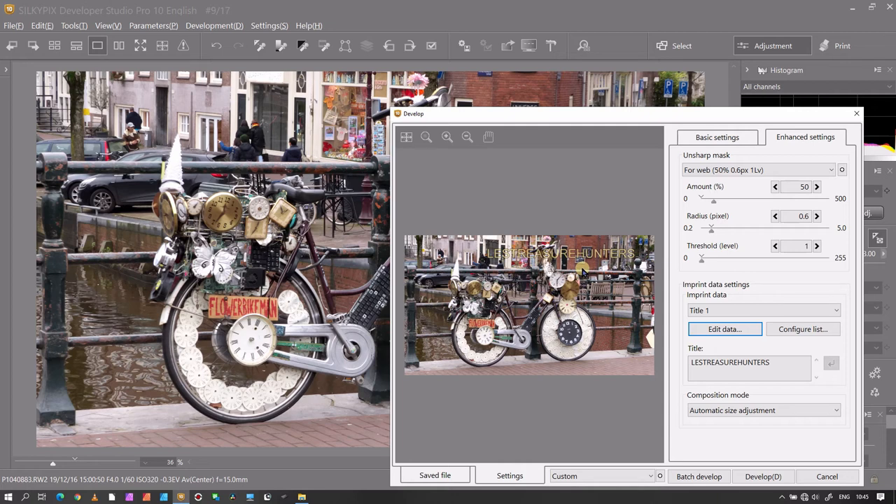
click(719, 331)
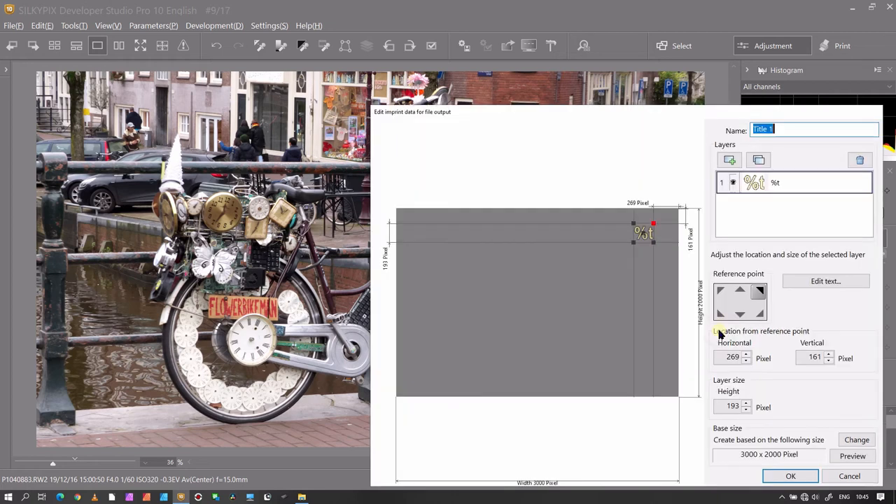
Step: Set the imprint font to Bahnschrift, leaving bold and italic off after trying them
click(791, 281)
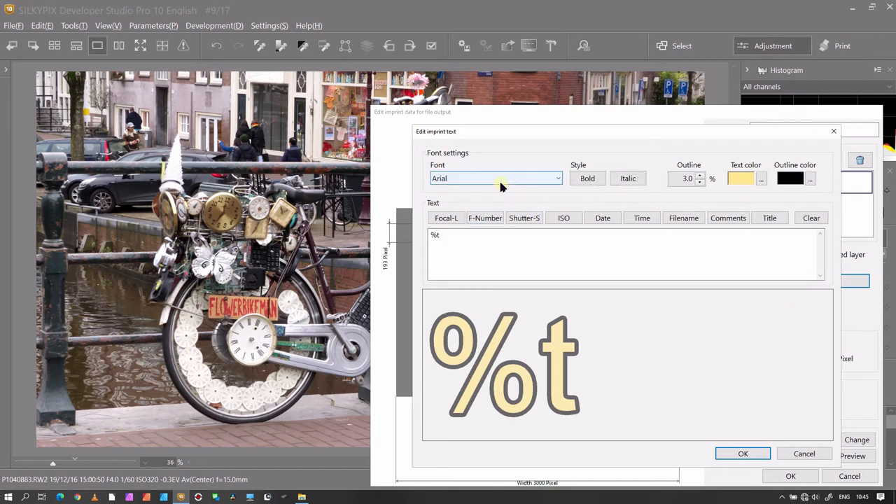
click(500, 184)
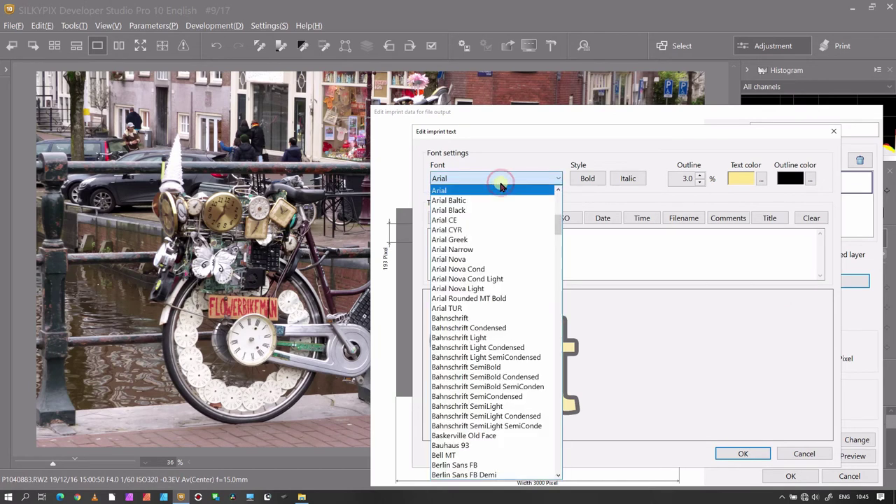
click(451, 319)
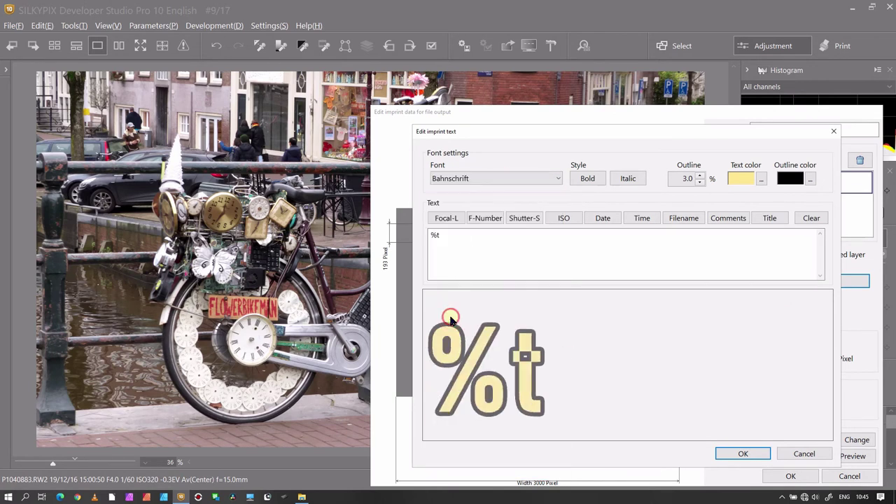
click(580, 182)
click(579, 182)
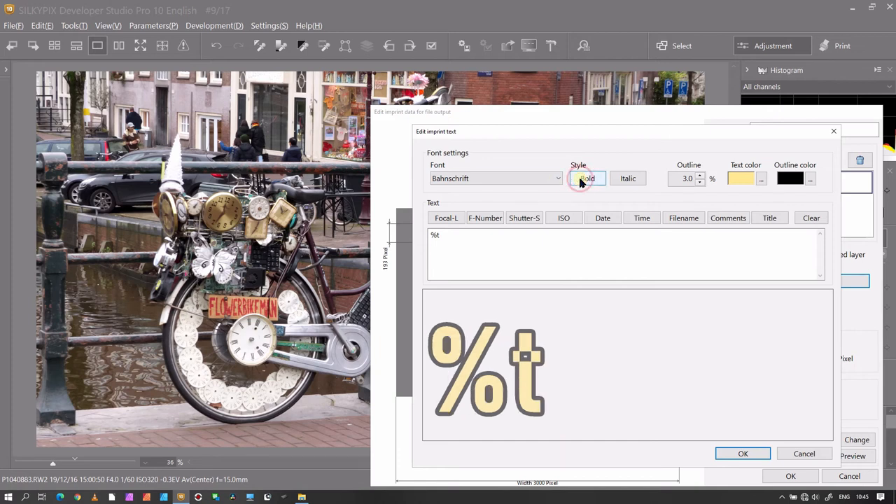
click(621, 182)
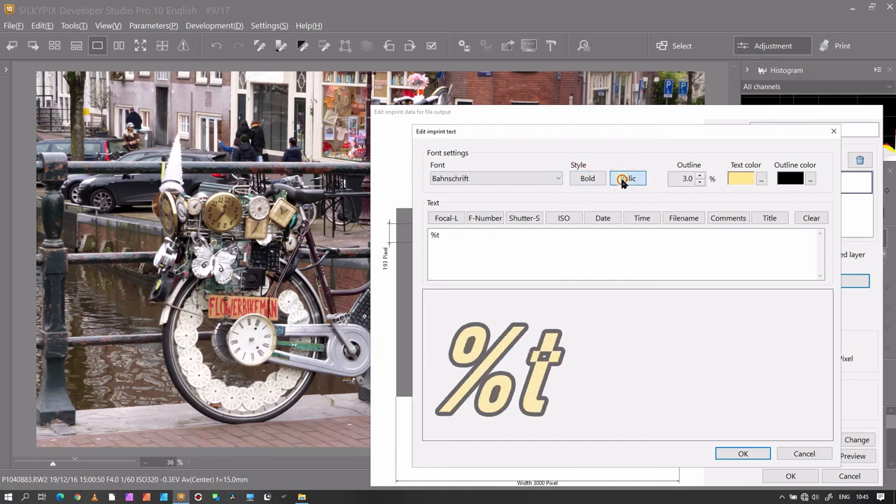
click(621, 182)
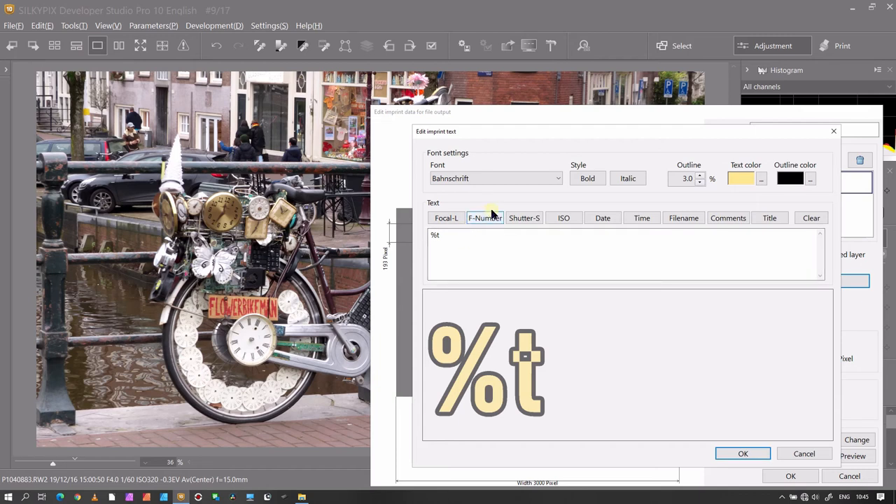
Step: Insert the ISO value %I on its own line above the title %t and accept the imprint
click(570, 217)
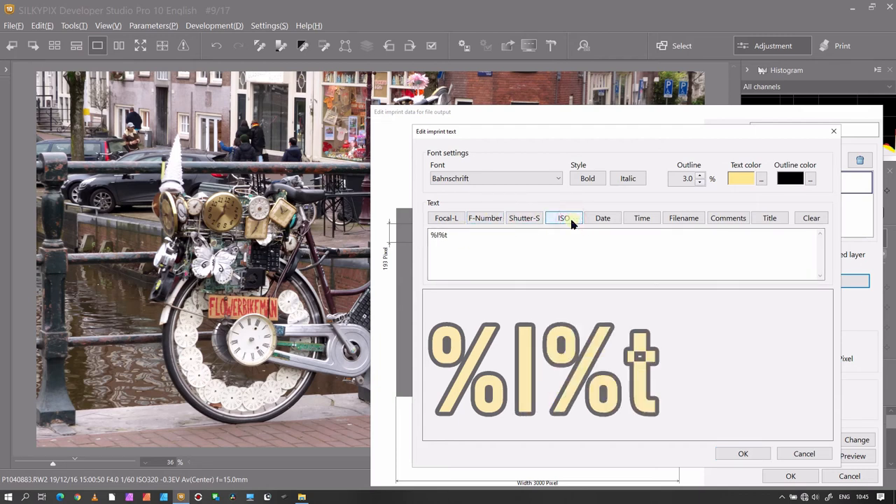
click(438, 238)
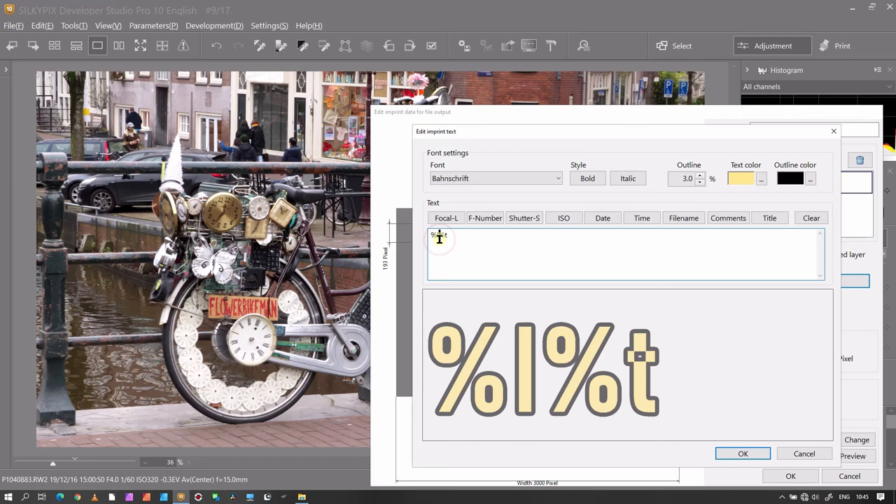
key(Return)
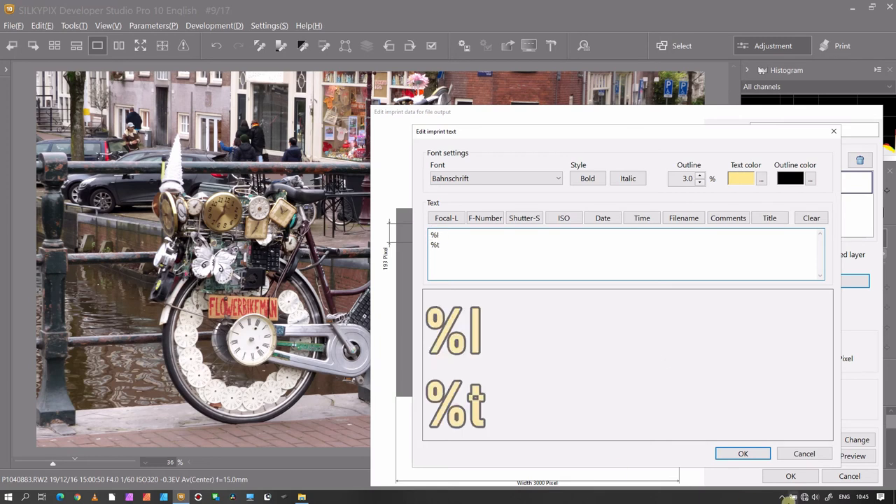
click(759, 454)
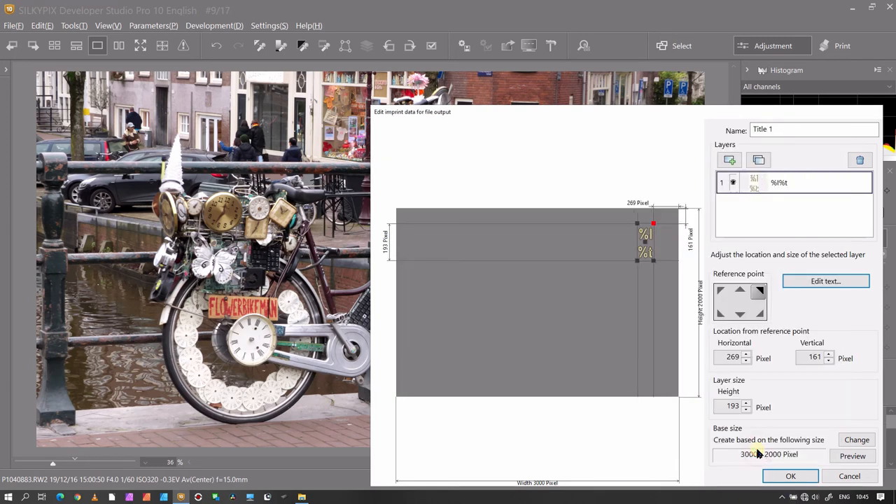
click(790, 476)
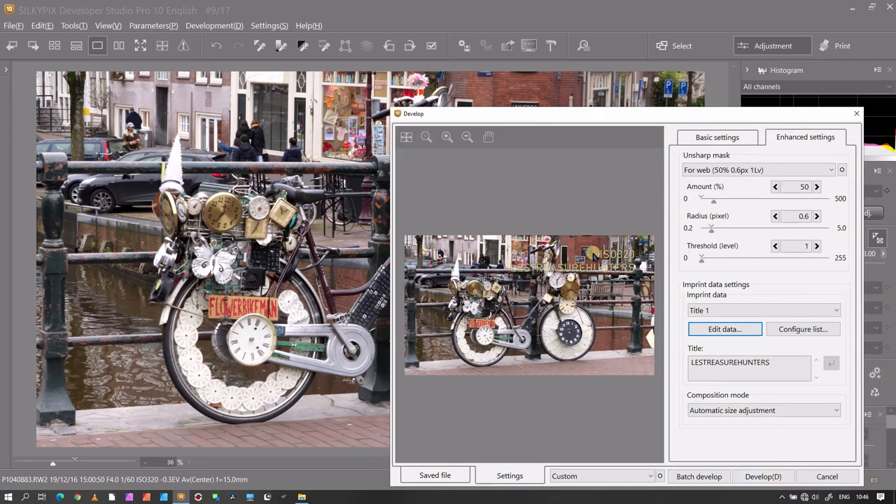